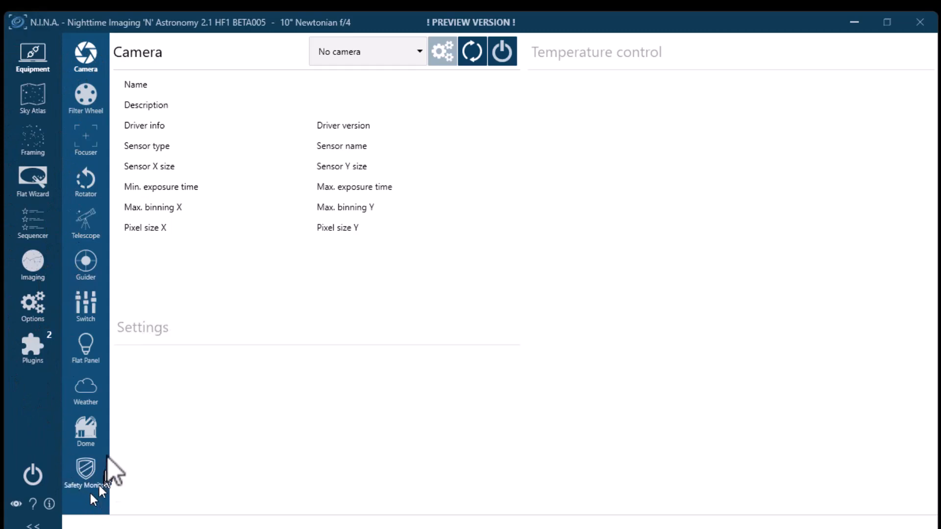
- Go to the Imaging options where the image file pattern with RMS, HFR and star-count tokens is set
click(34, 305)
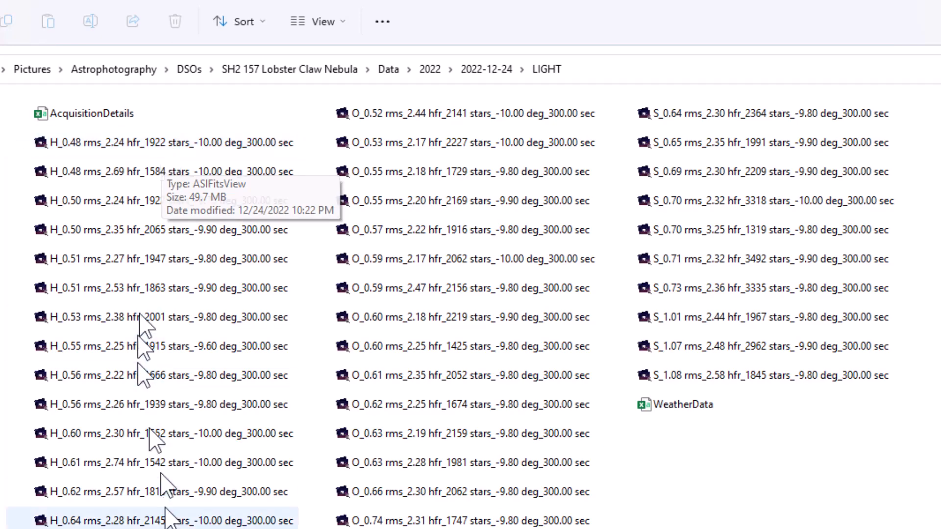
- Navigate from DSOs through the IC 1795 mosaic data to Panel 4's 2022-11-14 LIGHT folder of FITS subs
click(189, 69)
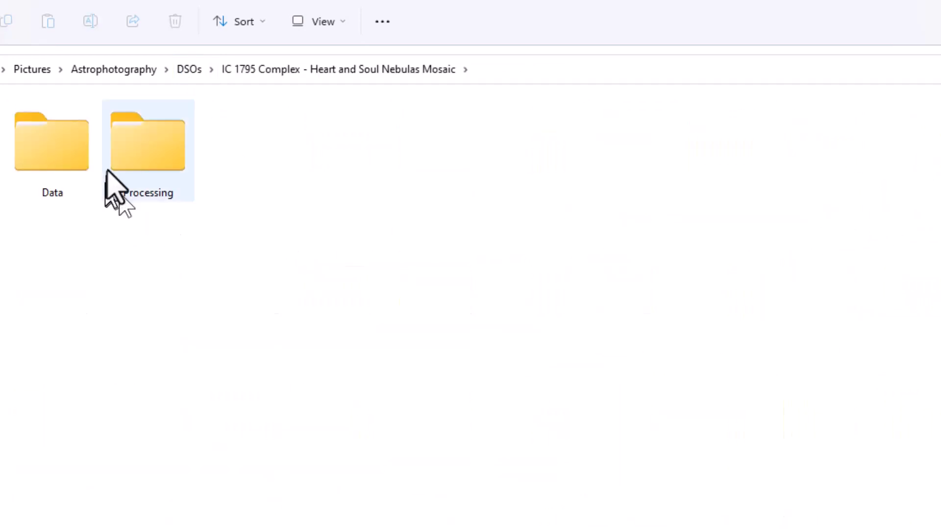
double_click(52, 154)
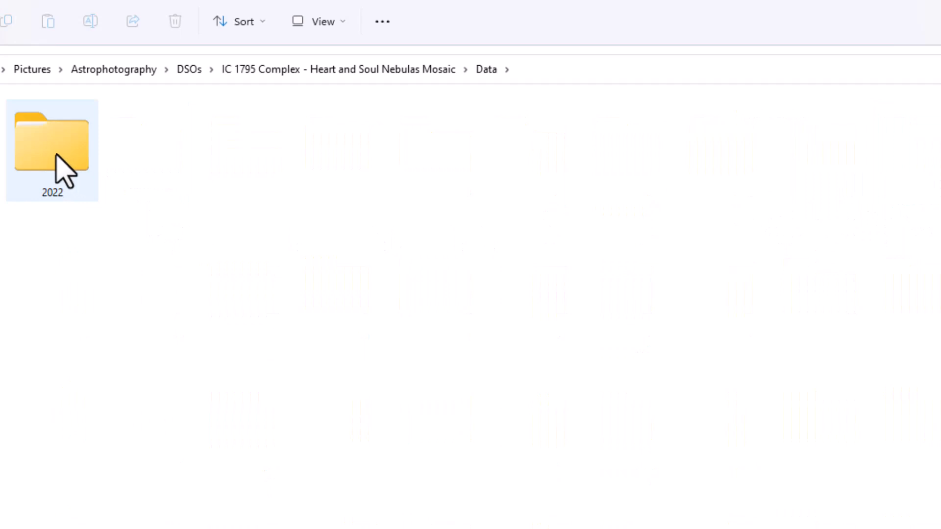
double_click(62, 168)
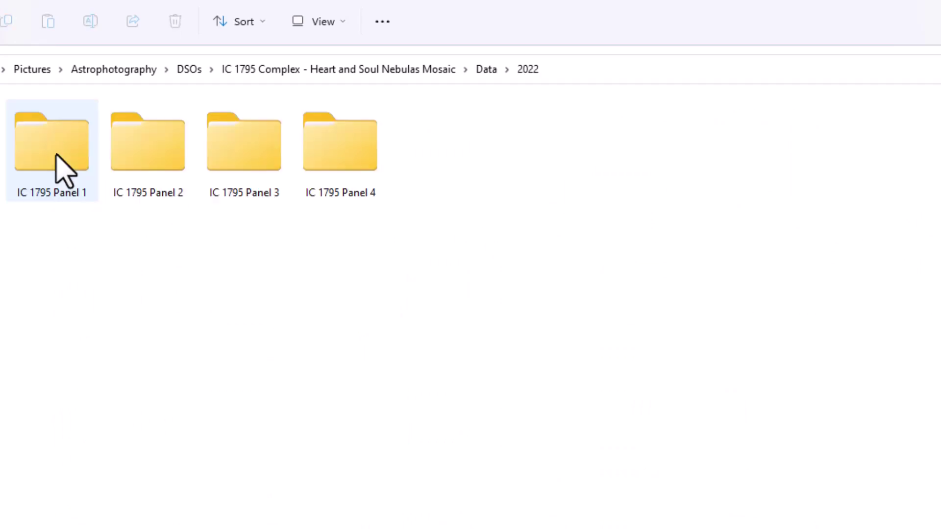
double_click(336, 156)
double_click(156, 159)
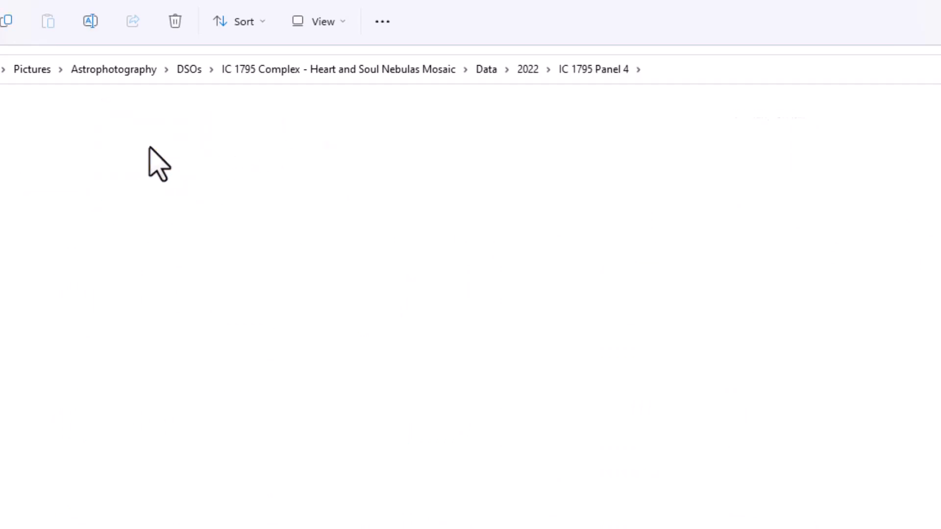
double_click(284, 143)
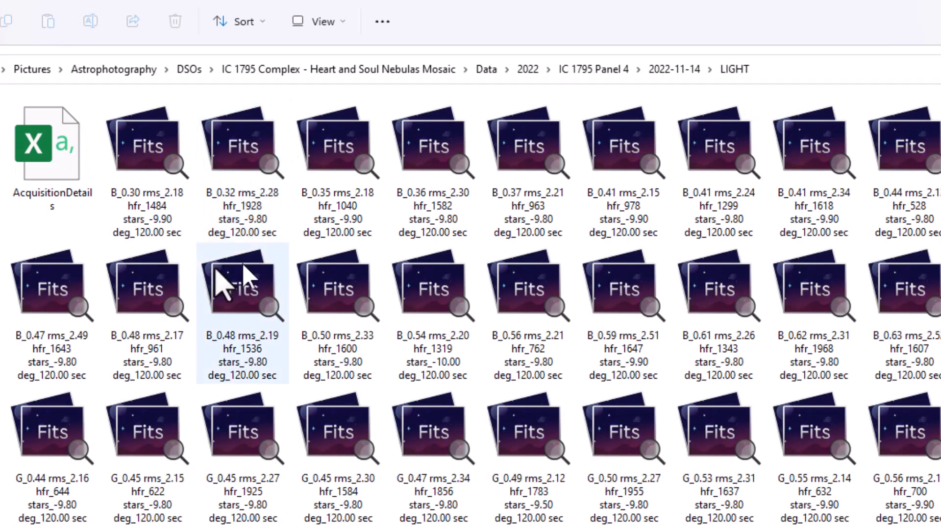
- Switch the LIGHT folder to List view so full sub names with rms, hfr and stars are readable
right_click(6, 393)
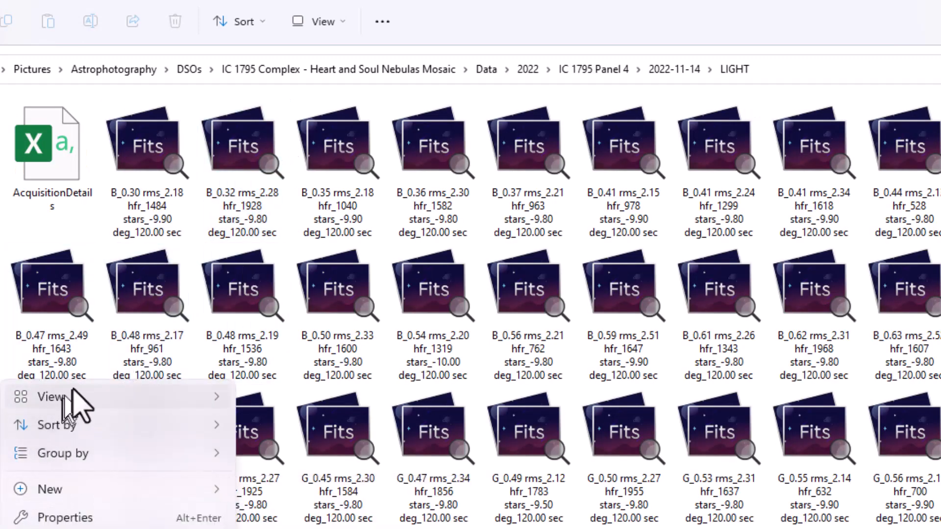
mouse_move(52, 397)
click(302, 516)
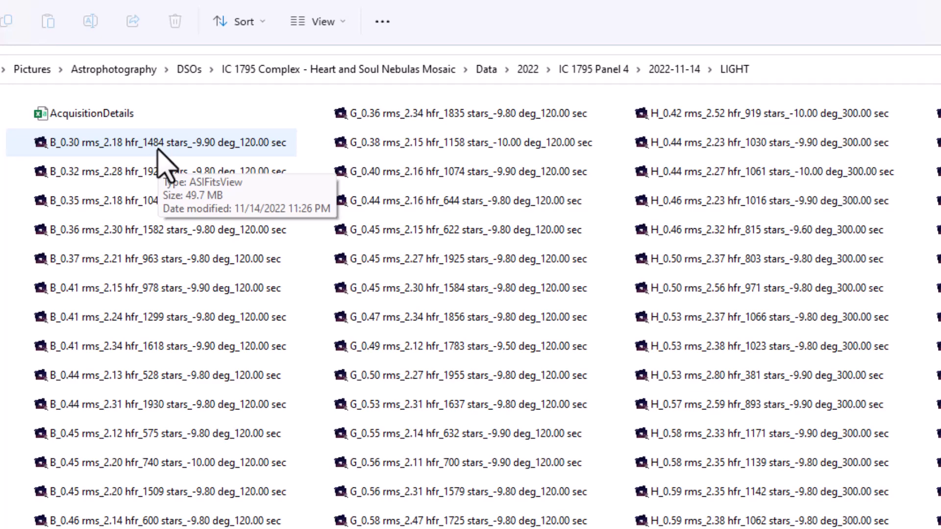
scroll(164, 164, down, 3)
scroll(163, 163, down, 3)
scroll(163, 163, up, 6)
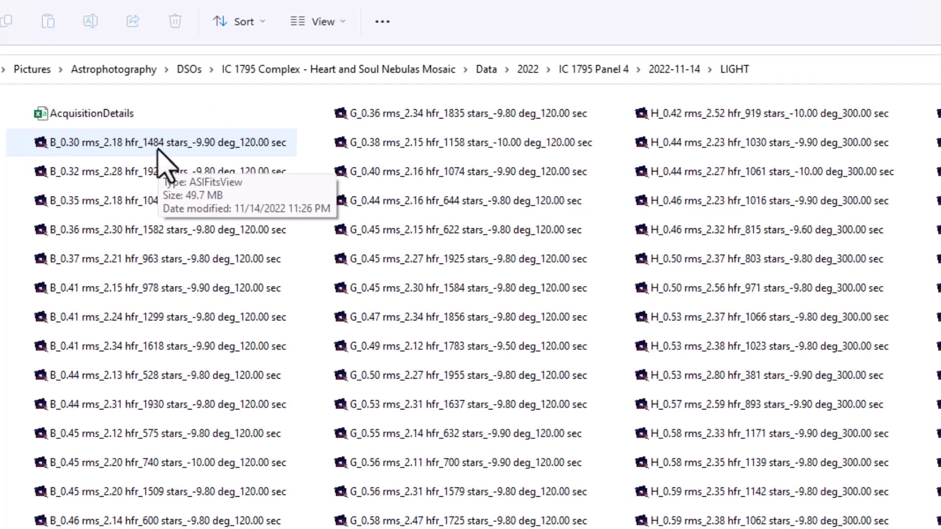